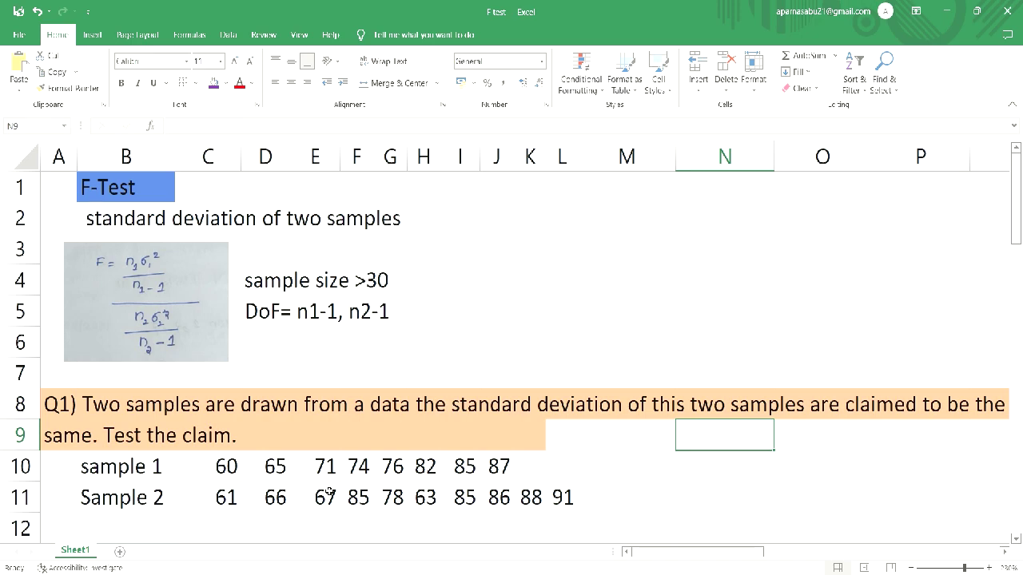
Look through the F-test question's sample data and the answer's deviation tables for both samples down to row 25.
{"action": "key", "text": "Down"}
{"action": "key", "text": "Down"}
{"action": "key", "text": "Down"}
{"action": "key", "text": "Down"}
{"action": "key", "text": "Down"}
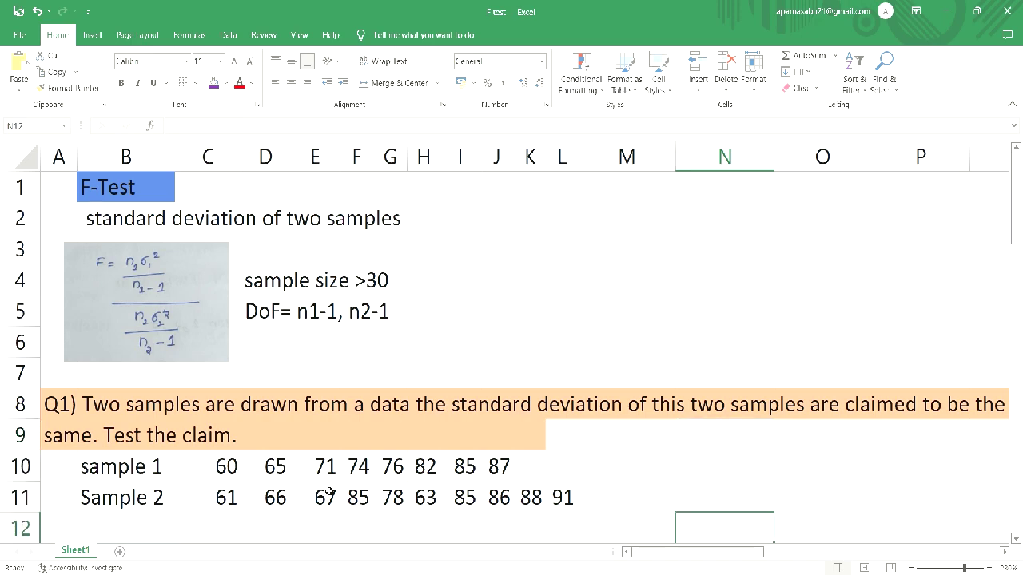
{"action": "key", "text": "Down"}
{"action": "key", "text": "Down"}
{"action": "key", "text": "Down"}
{"action": "key", "text": "Down"}
{"action": "key", "text": "Down"}
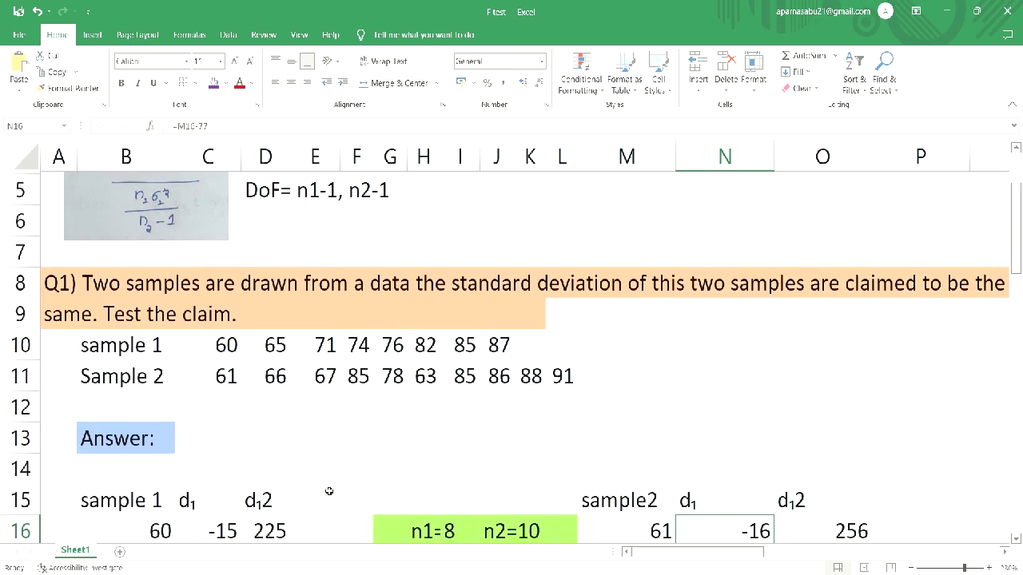
{"action": "key", "text": "Down"}
{"action": "key", "text": "Down"}
{"action": "key", "text": "Down"}
{"action": "key", "text": "Down"}
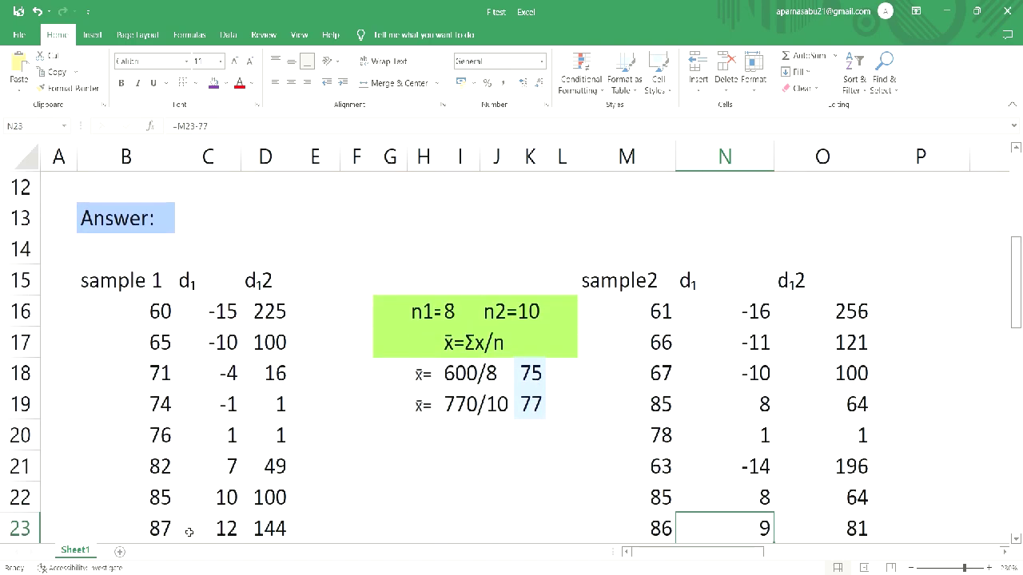
{"action": "key", "text": "Down"}
{"action": "key", "text": "Down"}
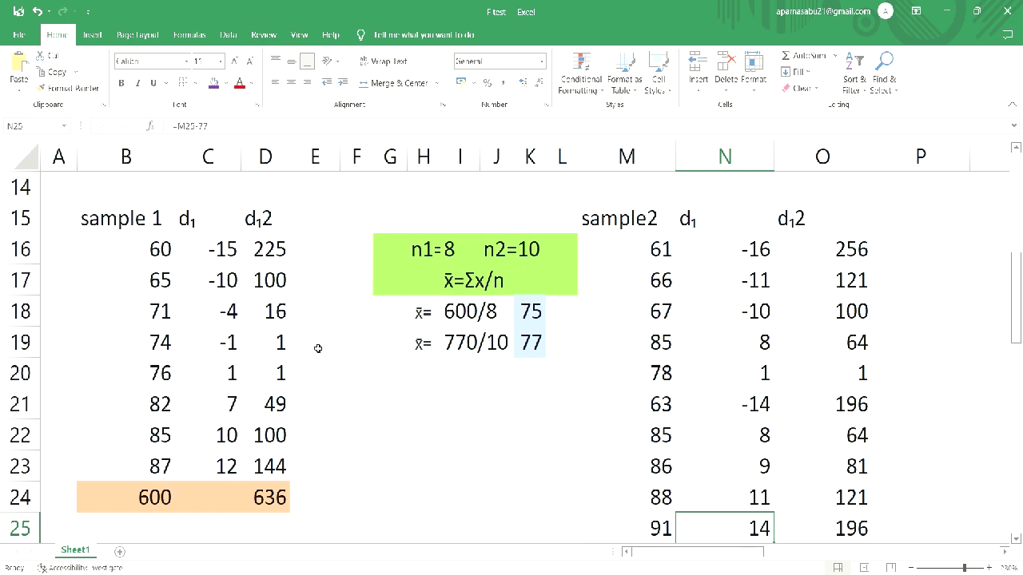
Examine the sample 1 mean in K18 and the formulas behind its deviations and squared deviations in columns C and D.
{"action": "left_click", "coordinate": [551, 314]}
{"action": "left_click", "coordinate": [516, 314]}
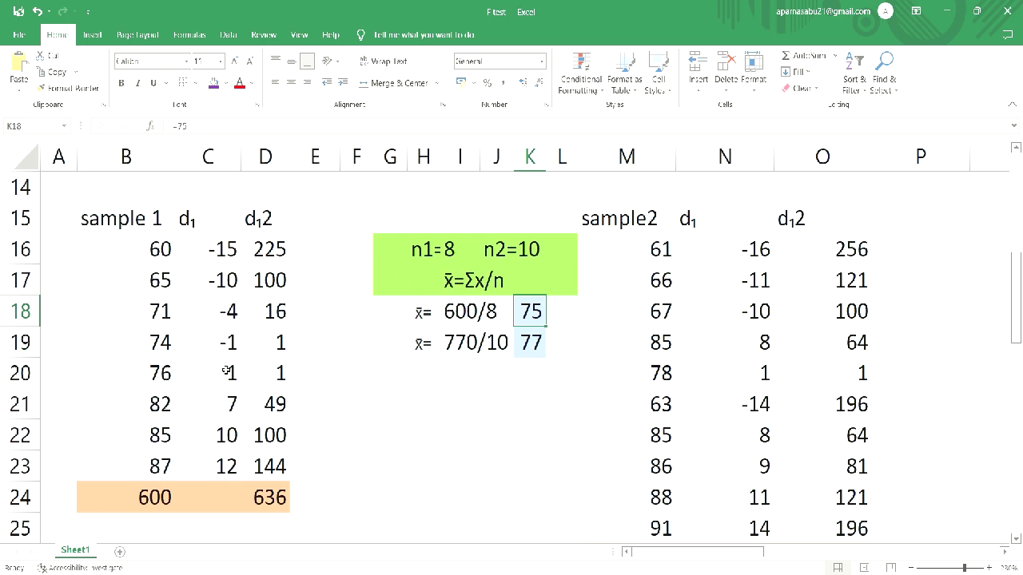
{"action": "left_click", "coordinate": [269, 216]}
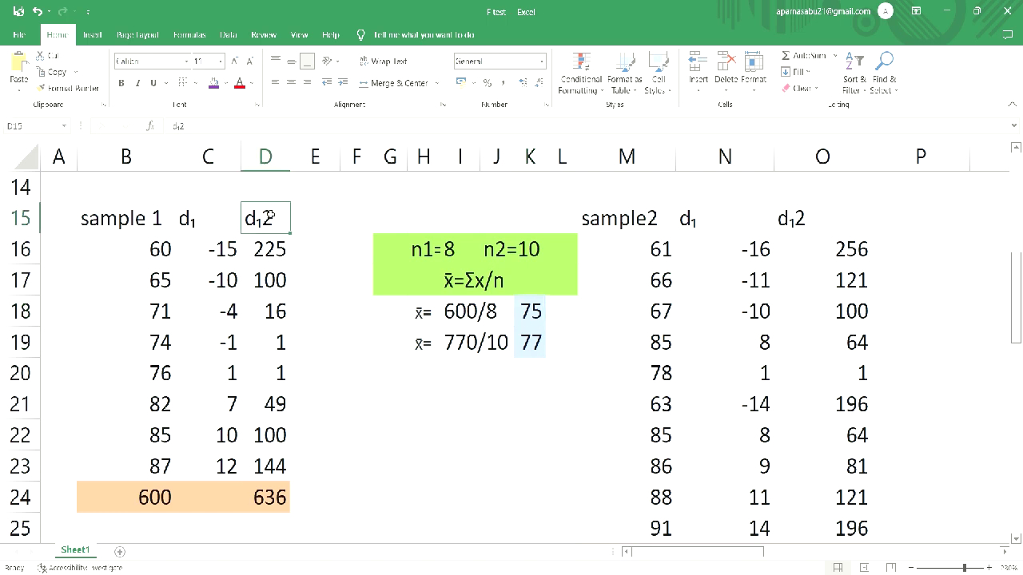
{"action": "left_click", "coordinate": [215, 253]}
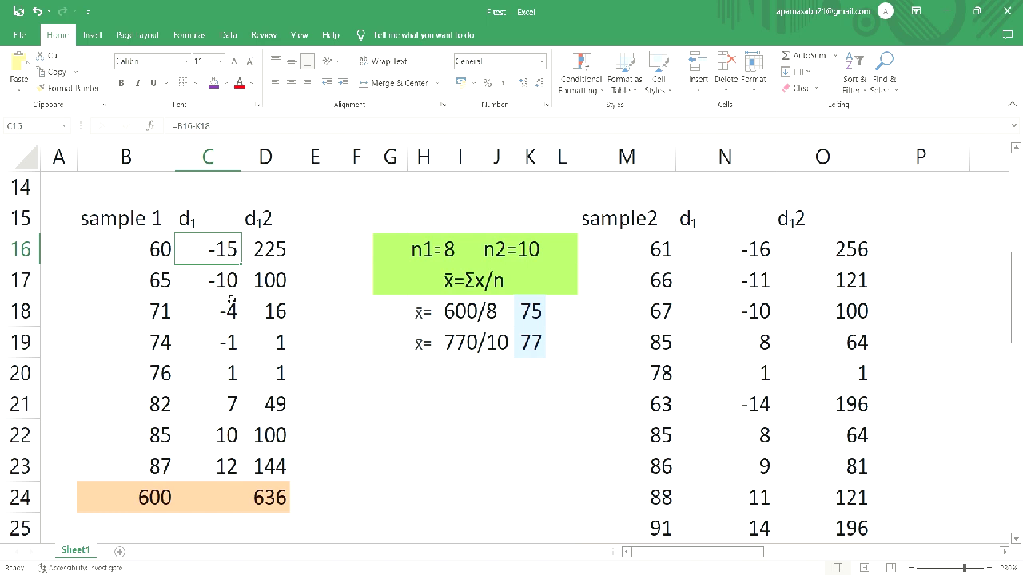
{"action": "left_click", "coordinate": [231, 301]}
{"action": "left_click", "coordinate": [279, 283]}
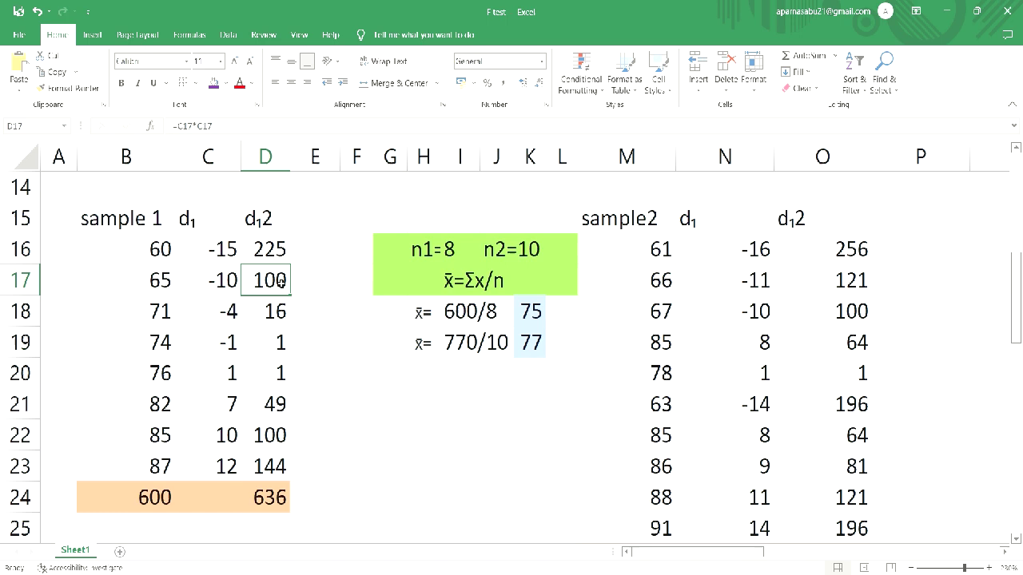
{"action": "left_click", "coordinate": [232, 310]}
{"action": "left_click", "coordinate": [274, 311]}
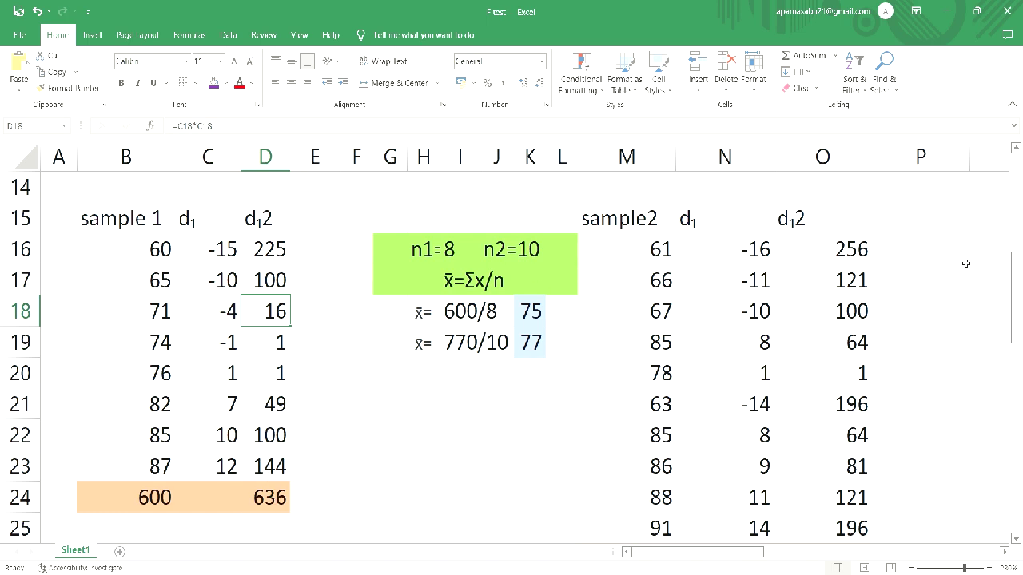
Review sample 2's column total in M26 and its mean calculation in row 19.
{"action": "scroll", "coordinate": [1020, 302], "scroll_direction": "down", "scroll_amount": 1}
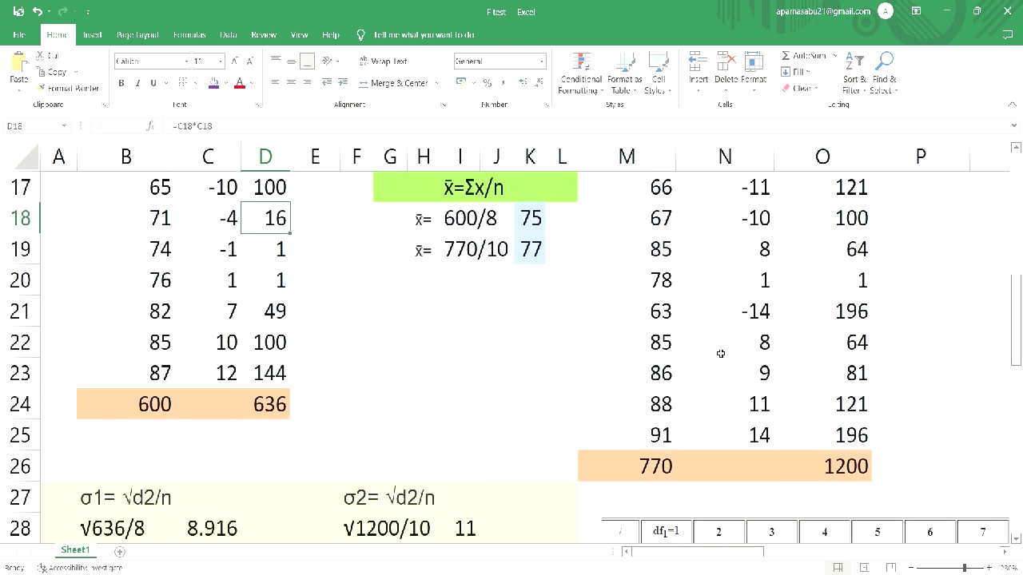
{"action": "left_click", "coordinate": [663, 470]}
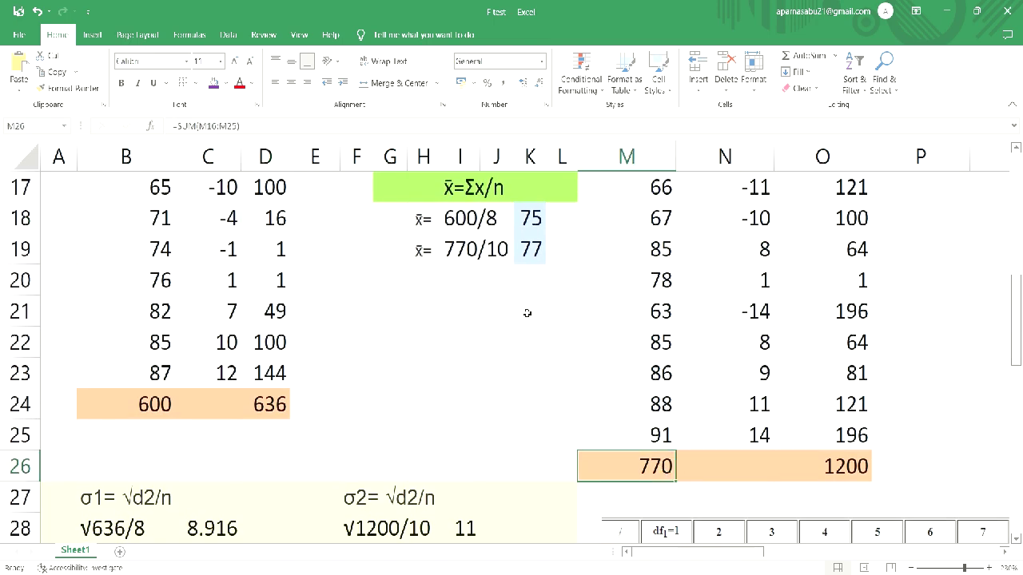
{"action": "left_click", "coordinate": [435, 258]}
{"action": "left_click", "coordinate": [468, 255]}
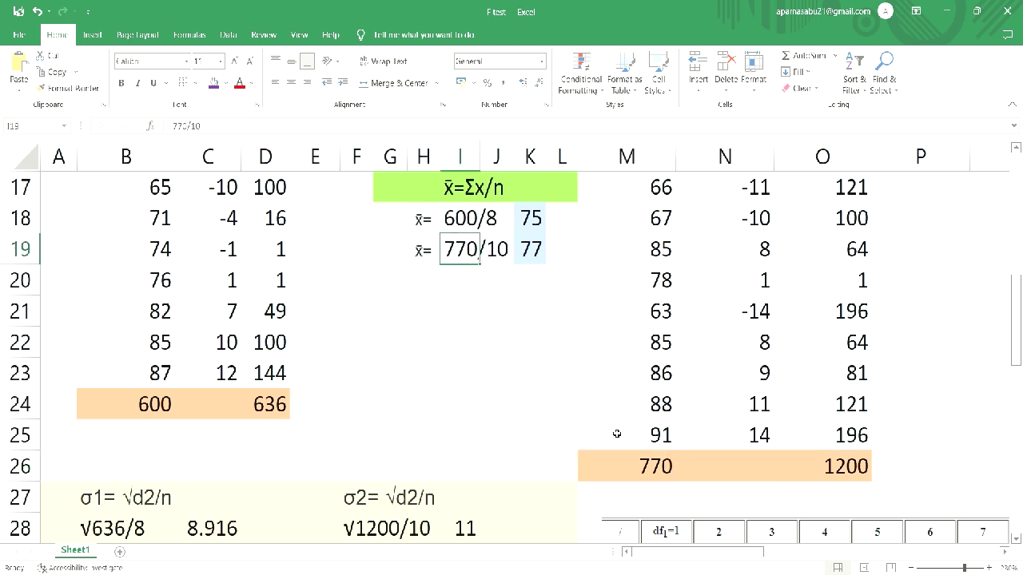
{"action": "left_click", "coordinate": [502, 254]}
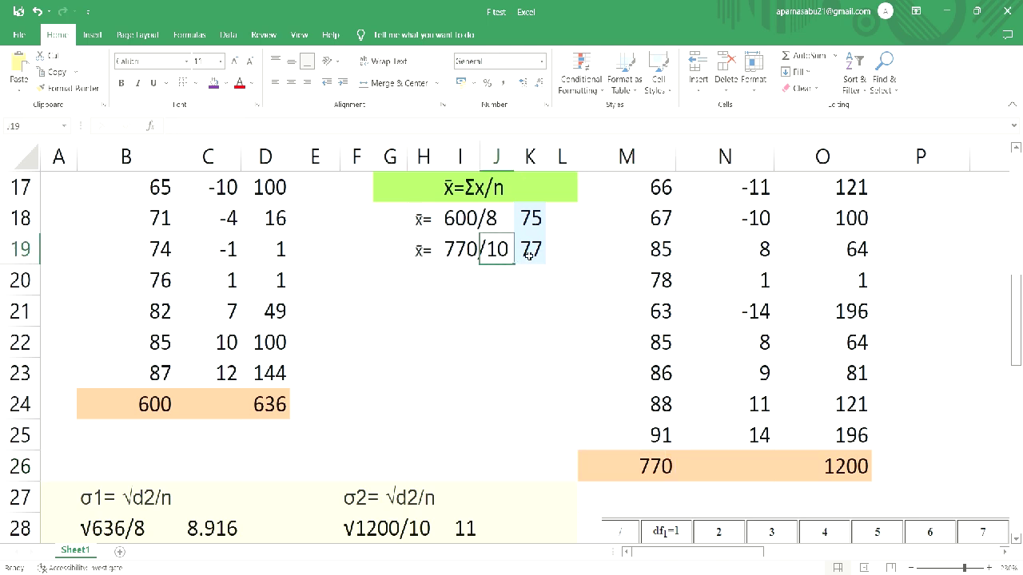
{"action": "left_click", "coordinate": [529, 254]}
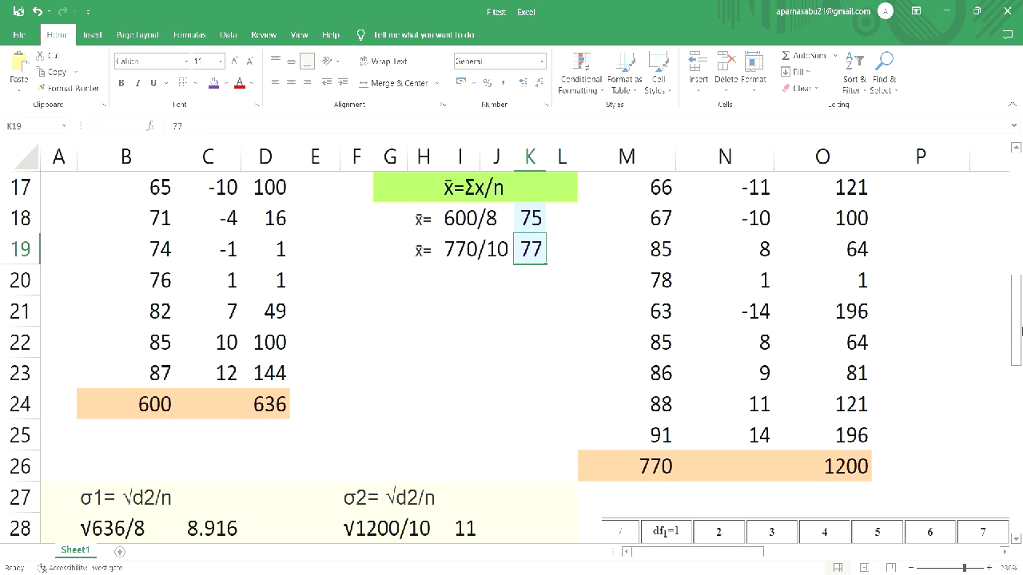
{"action": "scroll", "coordinate": [773, 278], "scroll_direction": "up", "scroll_amount": 1}
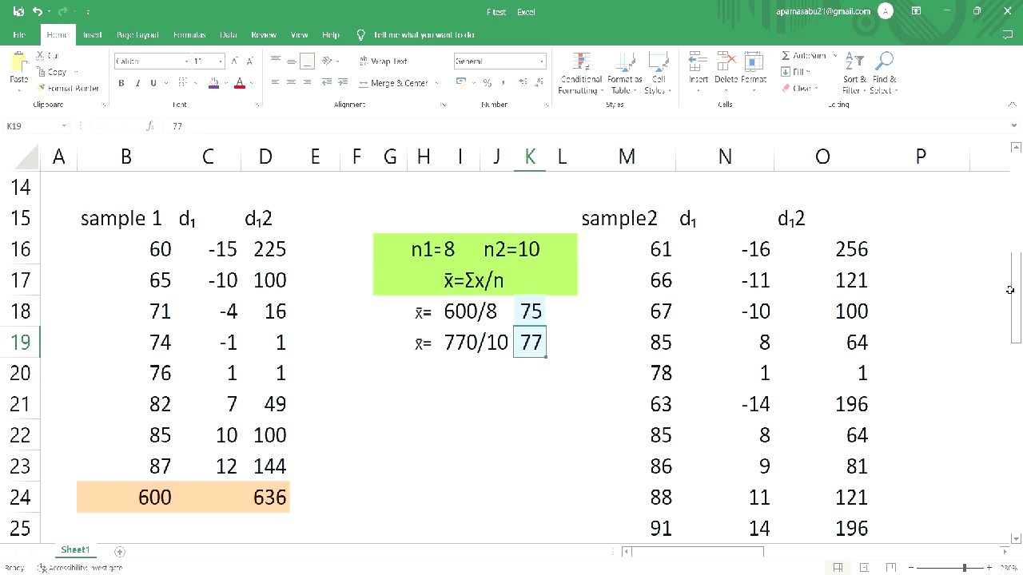
Examine the σ1 and σ2 standard deviation formulas in rows 27 and 28 against the squared-deviation totals.
{"action": "scroll", "coordinate": [1017, 296], "scroll_direction": "down", "scroll_amount": 2}
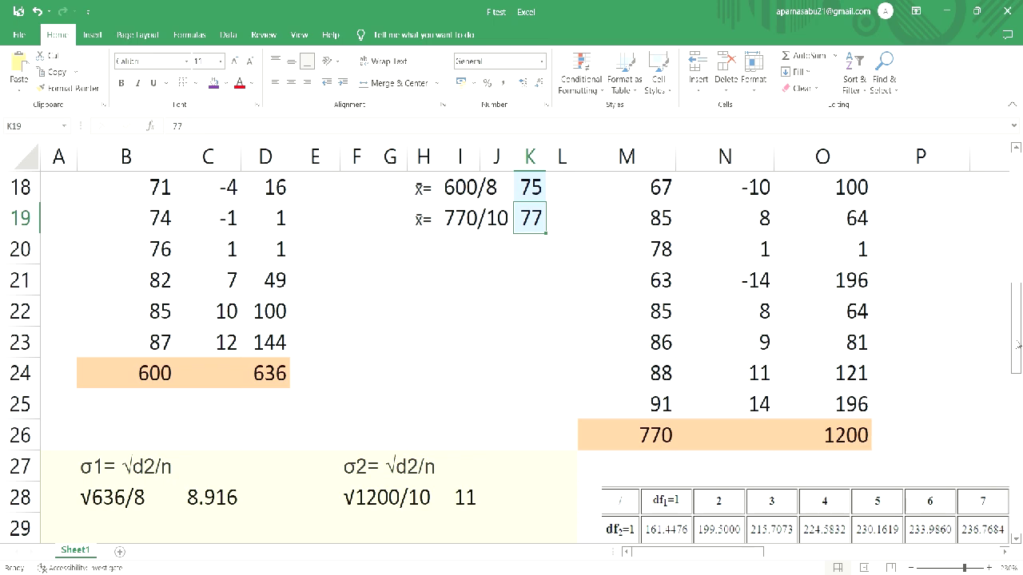
{"action": "left_click_drag", "start_coordinate": [1018, 344], "coordinate": [1021, 368]}
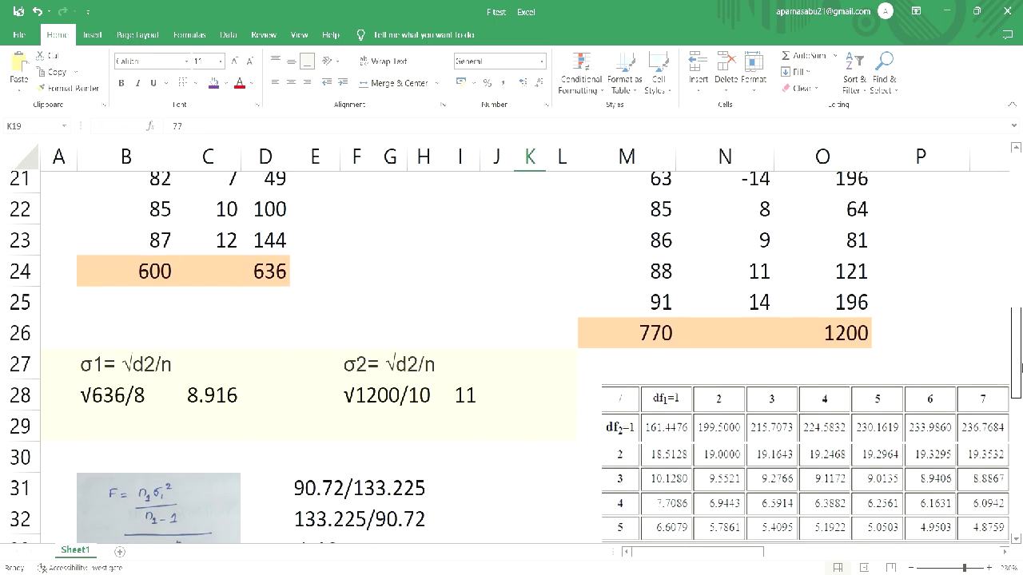
{"action": "scroll", "coordinate": [767, 383], "scroll_direction": "up", "scroll_amount": 1}
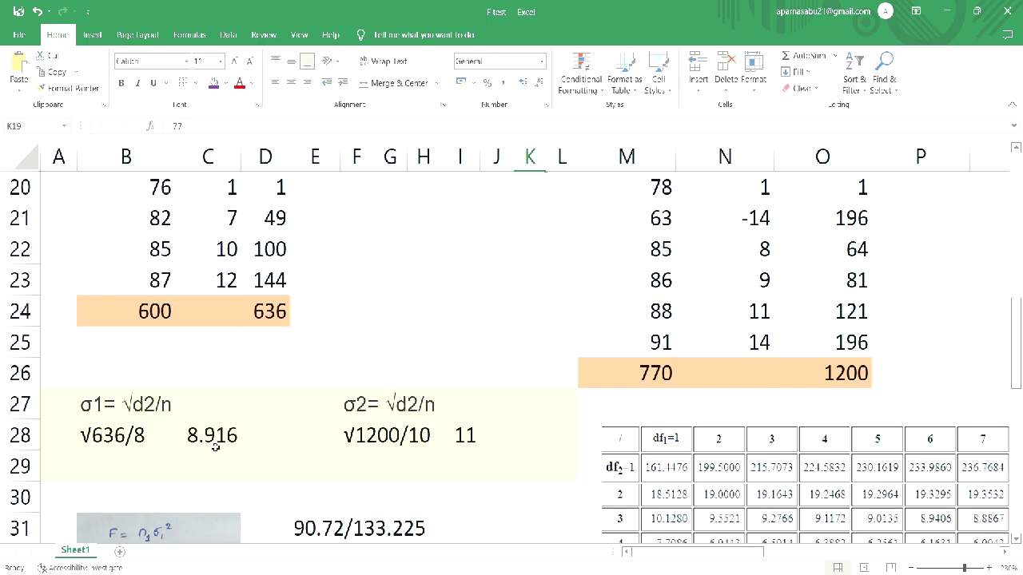
{"action": "left_click", "coordinate": [419, 432]}
{"action": "left_click", "coordinate": [369, 413]}
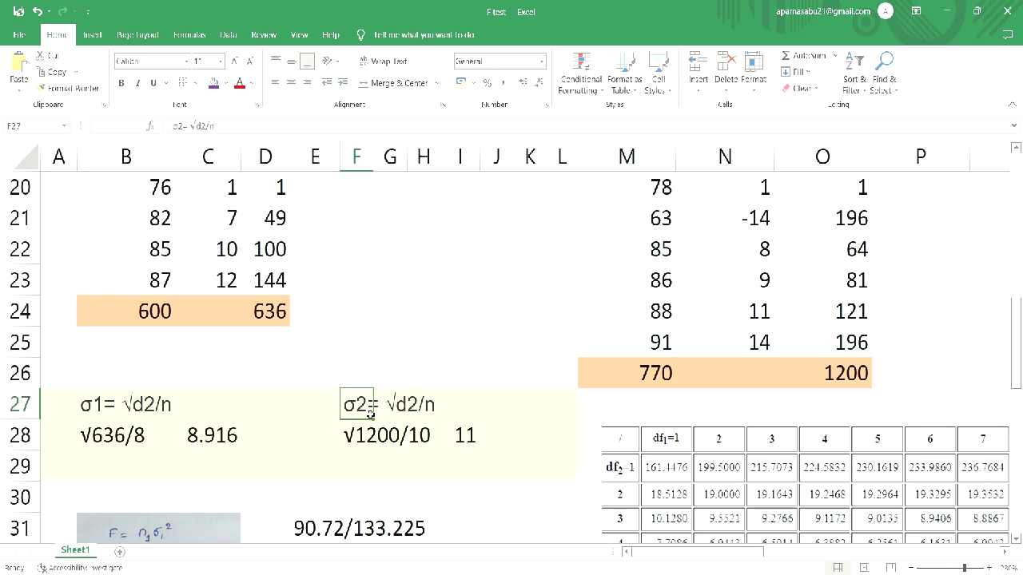
{"action": "left_click", "coordinate": [444, 414]}
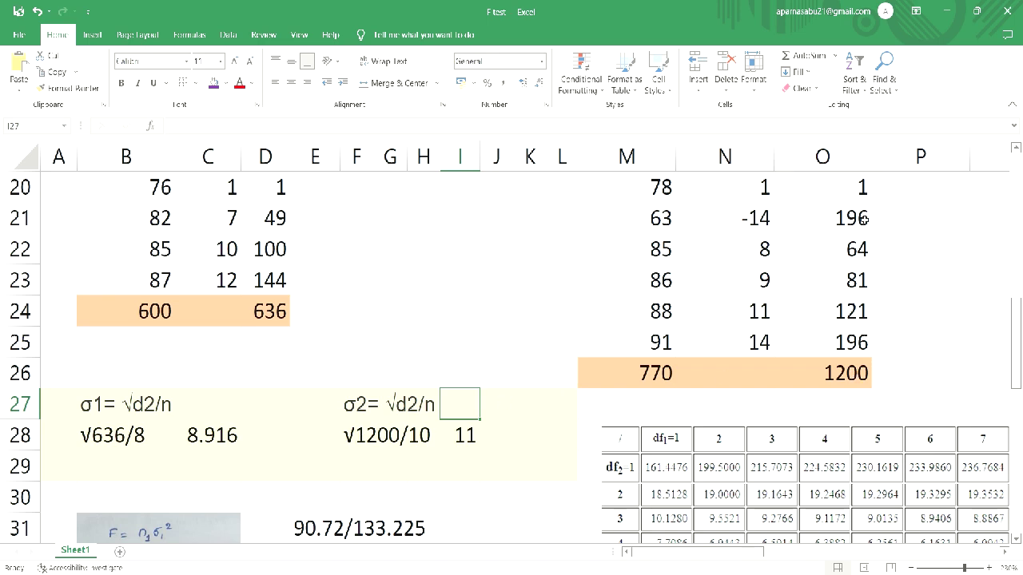
Format the σ2 result in I28 as Number and widen column I so the value fits.
{"action": "left_click", "coordinate": [474, 440]}
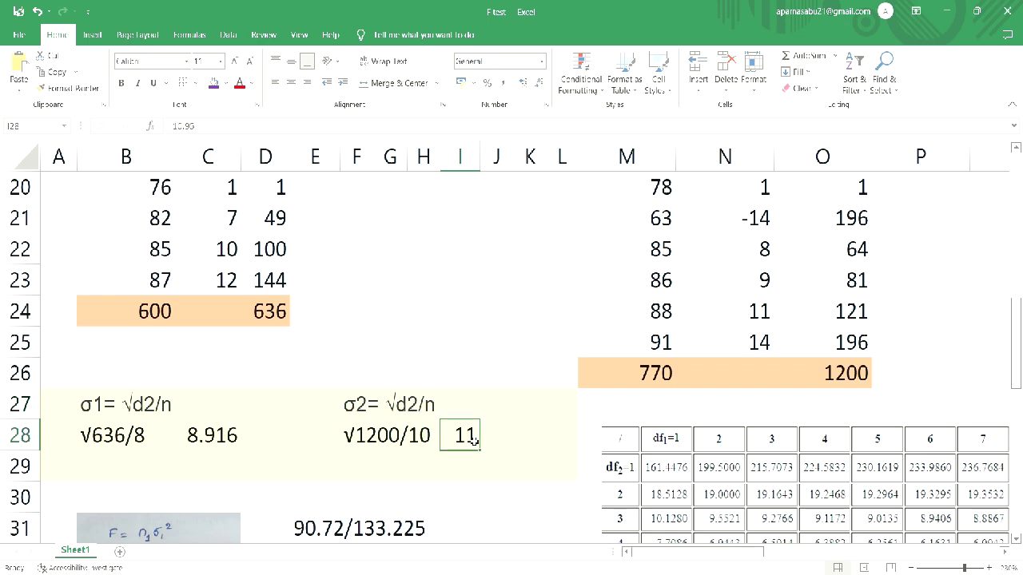
{"action": "left_click", "coordinate": [540, 65]}
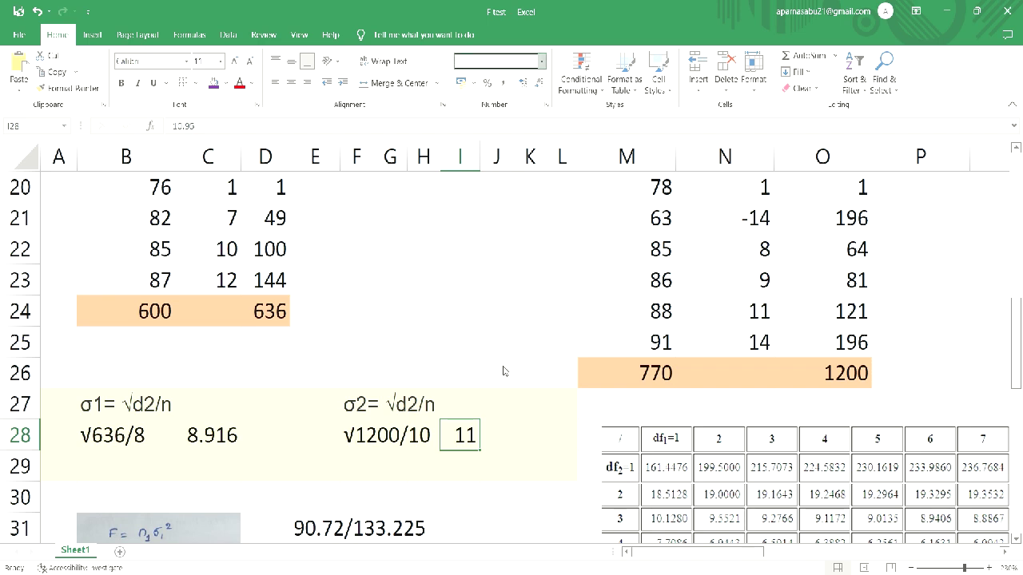
{"action": "key", "text": "Return"}
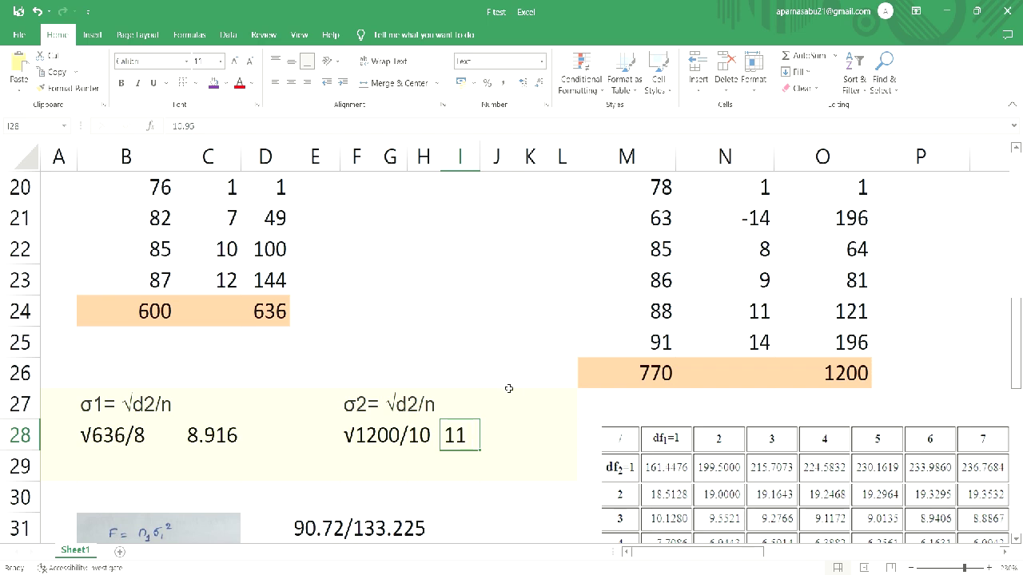
{"action": "left_click", "coordinate": [541, 66]}
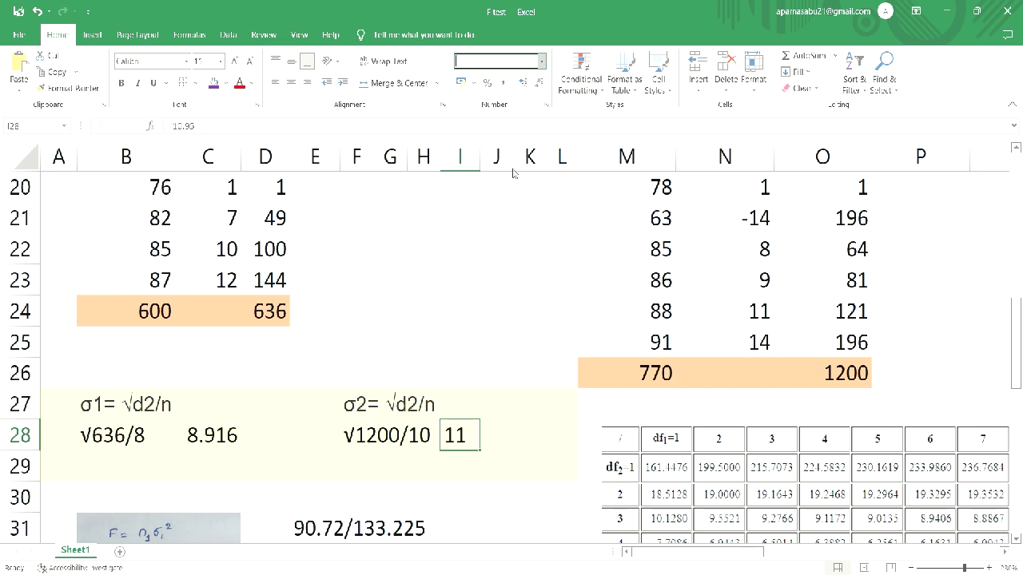
{"action": "left_click", "coordinate": [509, 119]}
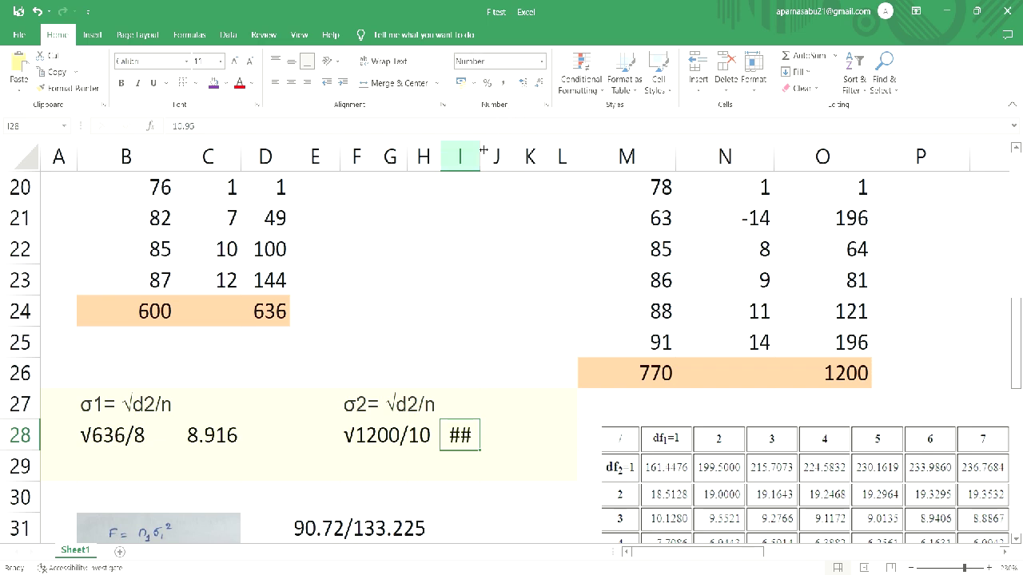
{"action": "left_click_drag", "start_coordinate": [482, 150], "coordinate": [500, 150]}
{"action": "left_click", "coordinate": [468, 459]}
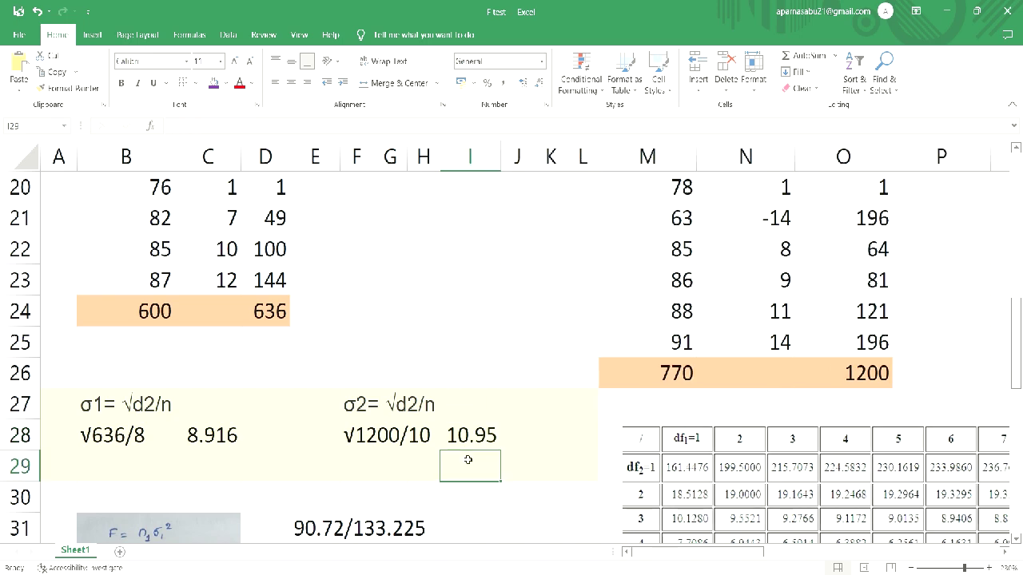
Examine the F formula picture alongside the σ1 and σ2 results and the F ratio in E31.
{"action": "key", "text": "Down"}
{"action": "key", "text": "Down"}
{"action": "key", "text": "Down"}
{"action": "key", "text": "Down"}
{"action": "key", "text": "Down"}
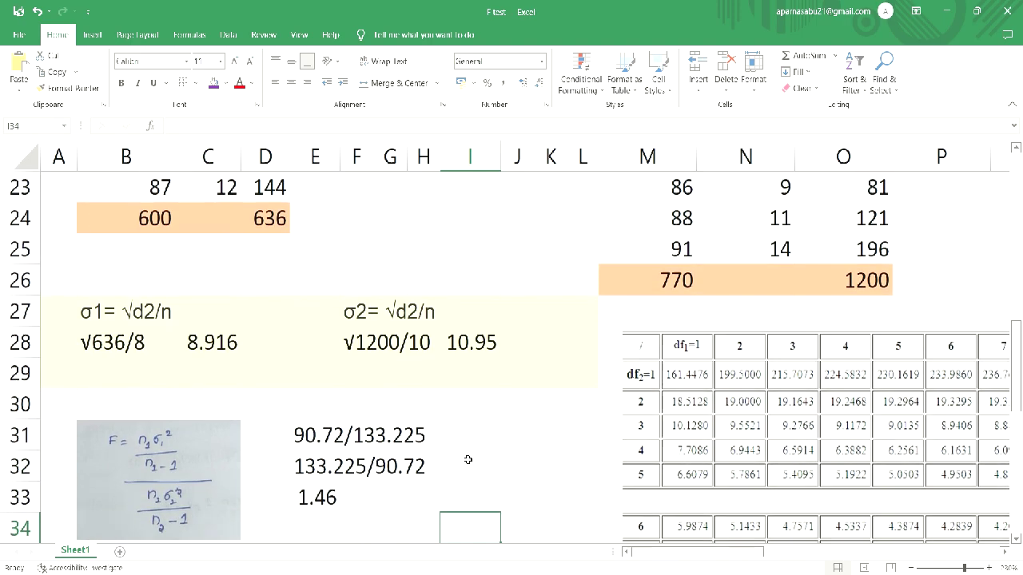
{"action": "key", "text": "Down"}
{"action": "key", "text": "Down"}
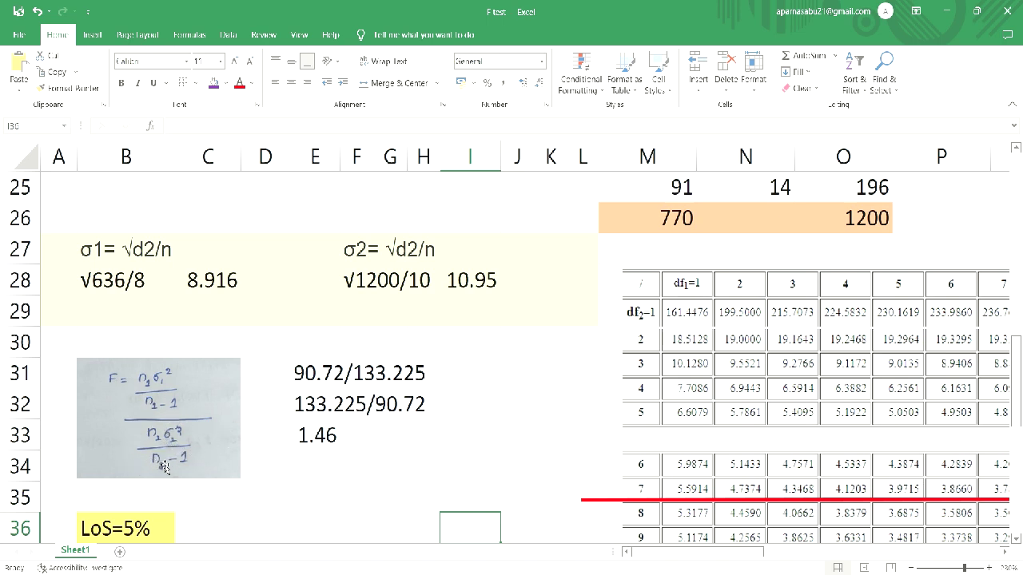
{"action": "left_click", "coordinate": [148, 399]}
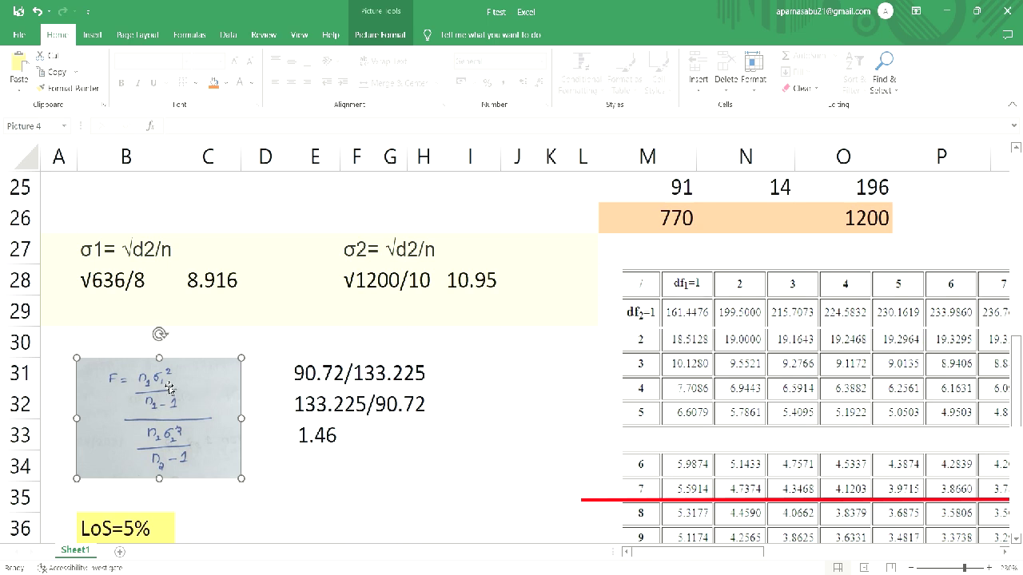
{"action": "left_click", "coordinate": [214, 296]}
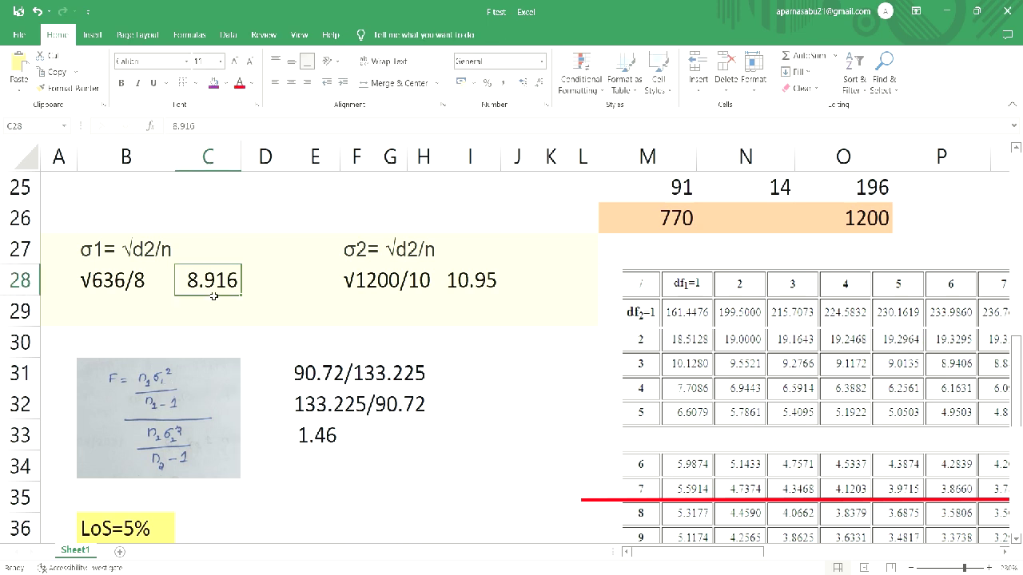
{"action": "left_click", "coordinate": [174, 403]}
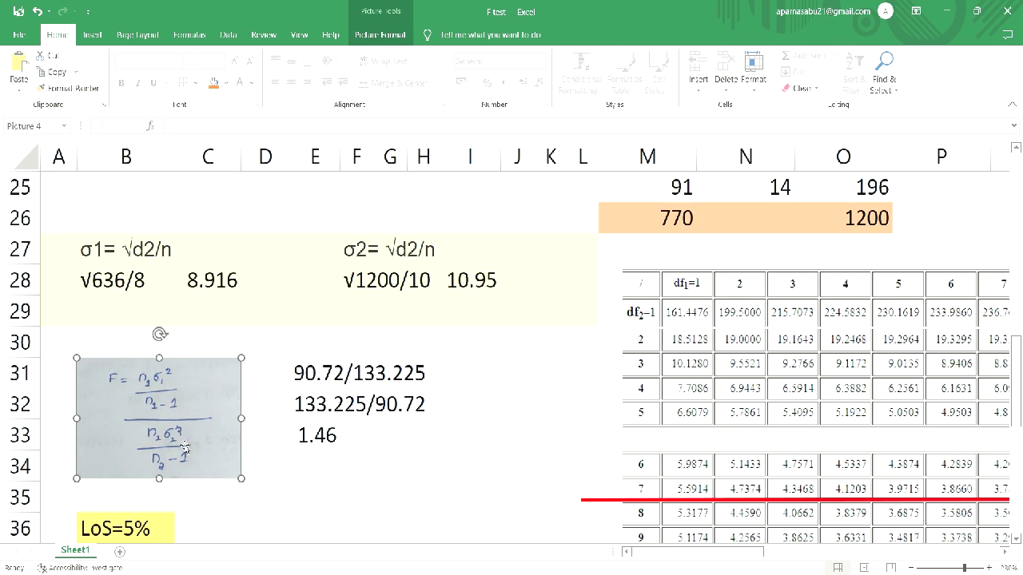
{"action": "left_click", "coordinate": [298, 476]}
{"action": "left_click_drag", "start_coordinate": [299, 476], "coordinate": [172, 444]}
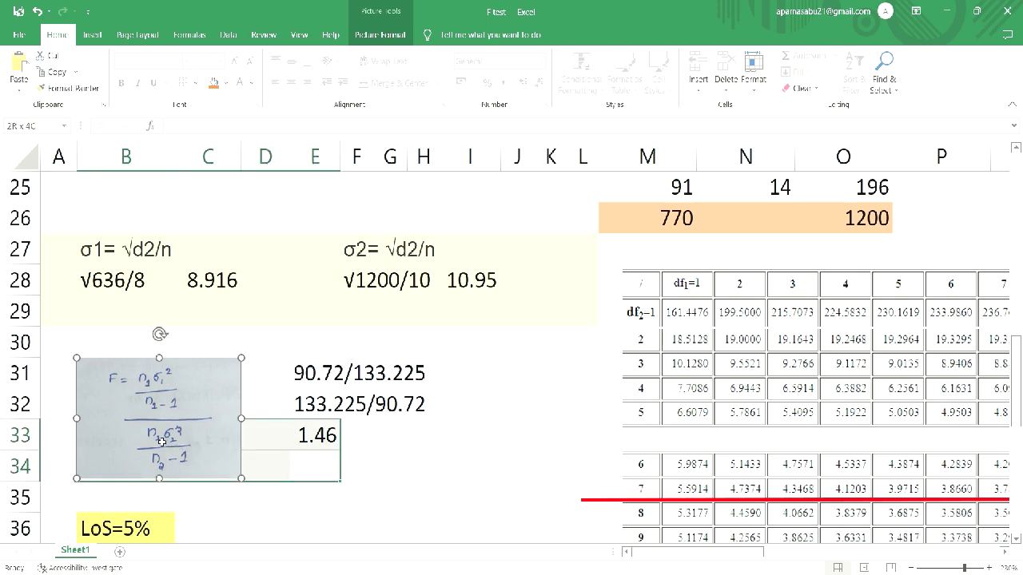
{"action": "left_click", "coordinate": [161, 442]}
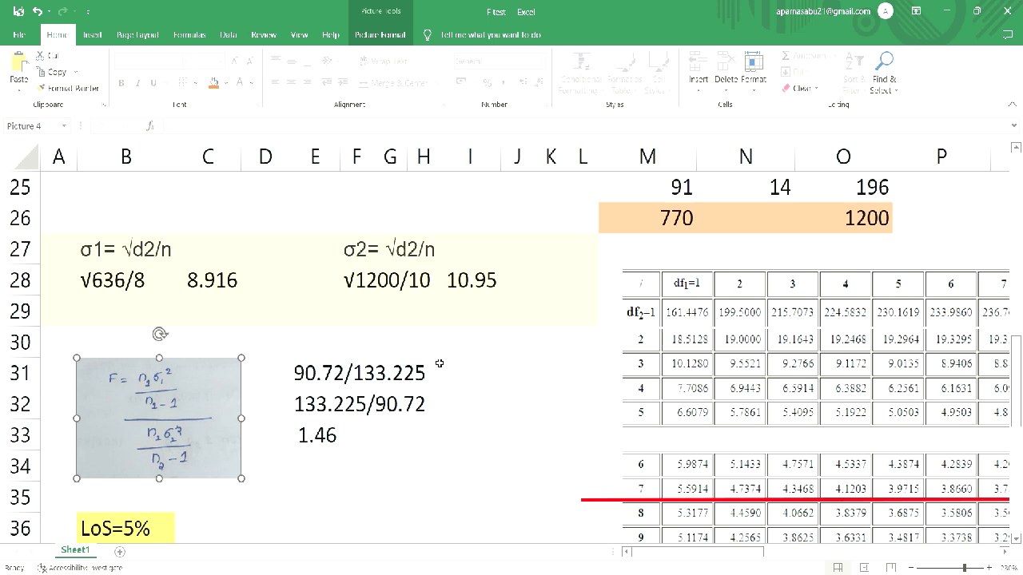
{"action": "left_click", "coordinate": [488, 289]}
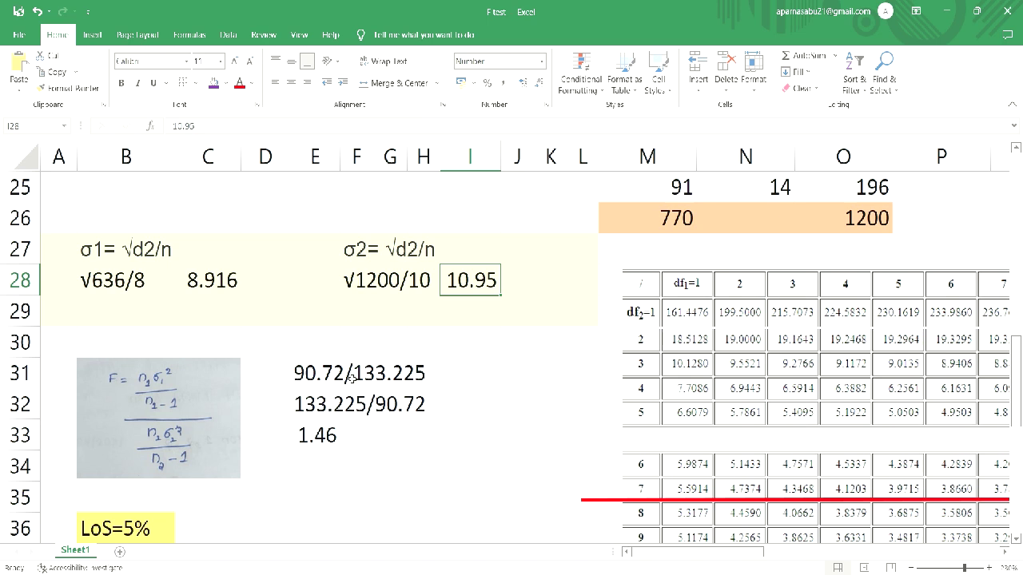
{"action": "left_click", "coordinate": [296, 386]}
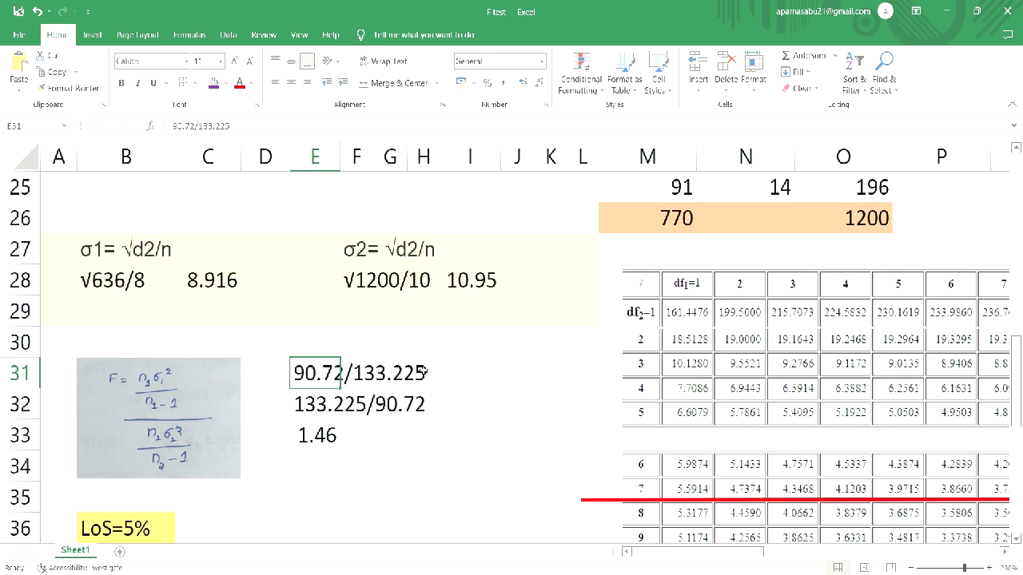
Highlight the F ratio across E31:H31 with a purple fill.
{"action": "left_click_drag", "start_coordinate": [305, 379], "coordinate": [435, 373]}
{"action": "left_click", "coordinate": [213, 83]}
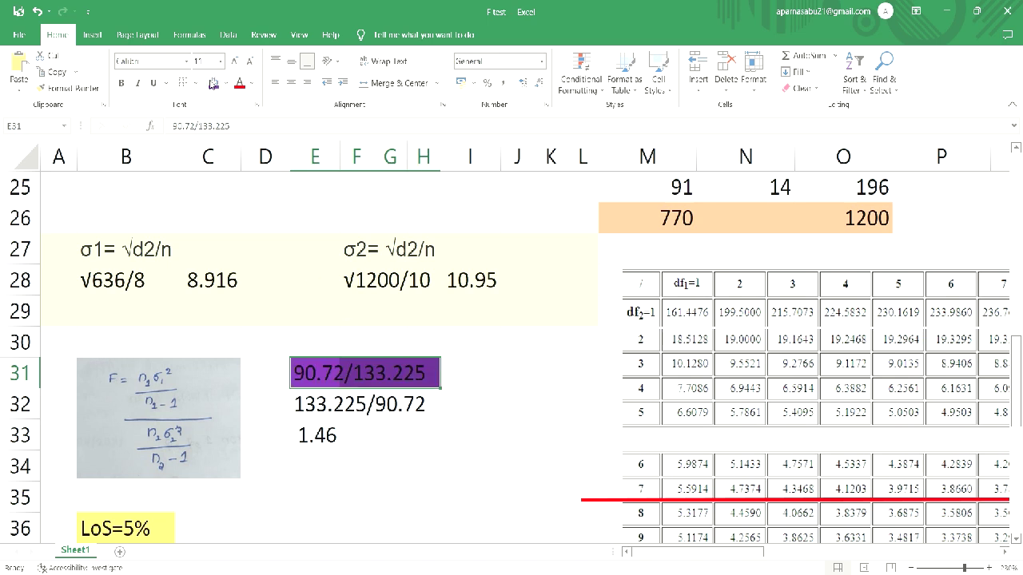
{"action": "left_click", "coordinate": [470, 381]}
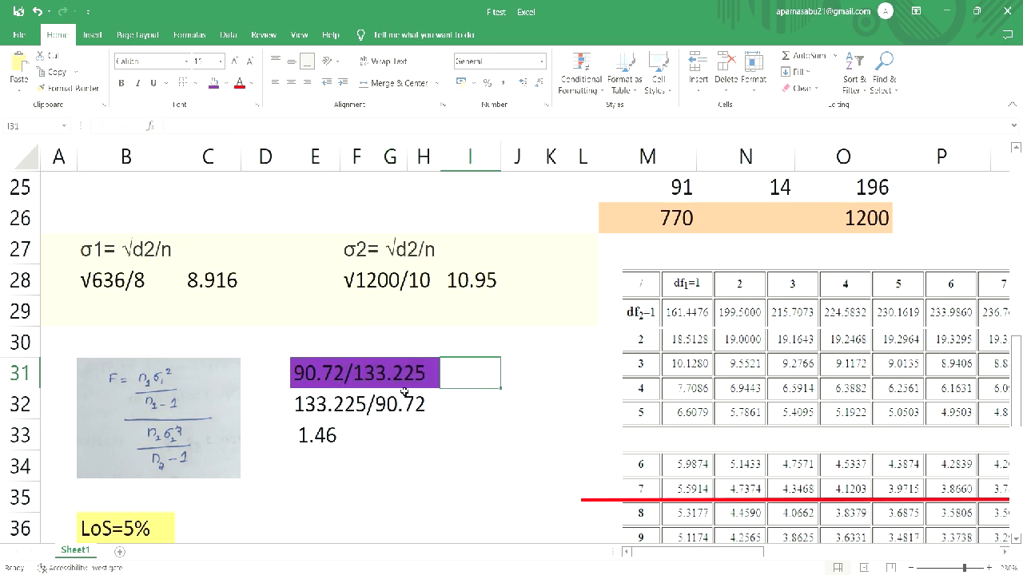
Highlight the computed F value in E33 with a light grey fill.
{"action": "left_click", "coordinate": [324, 436]}
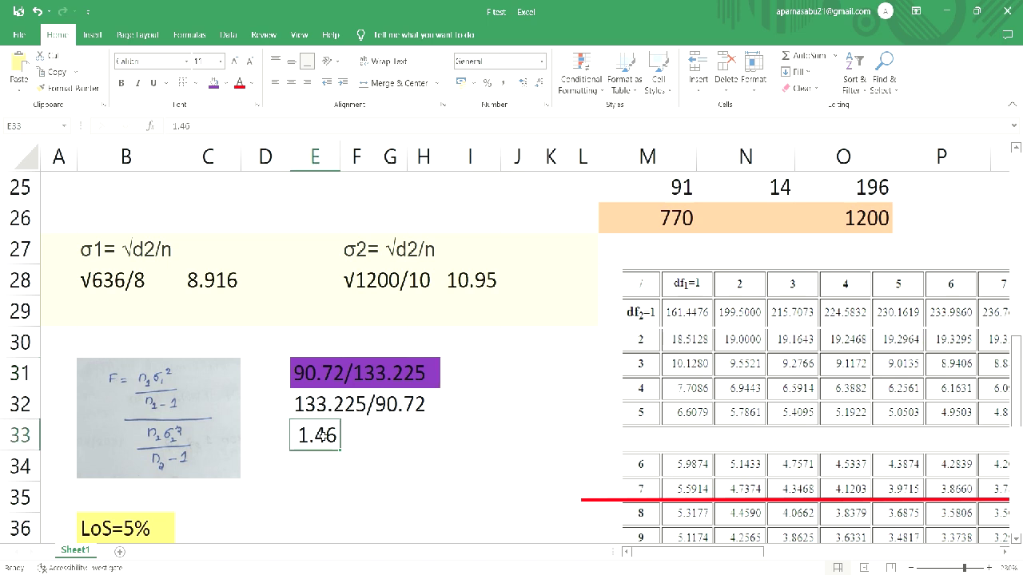
{"action": "left_click", "coordinate": [227, 84]}
{"action": "left_click", "coordinate": [283, 122]}
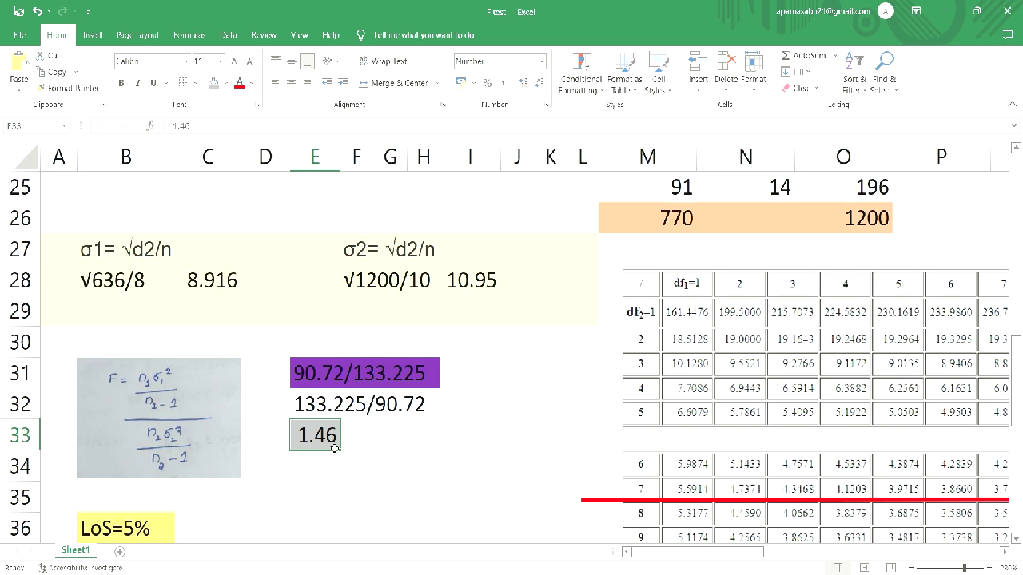
{"action": "left_click", "coordinate": [350, 490]}
Review the level of significance and degrees of freedom in B36:B37 and examine the marked intersection in the F table.
{"action": "key", "text": "Return"}
{"action": "key", "text": "Return"}
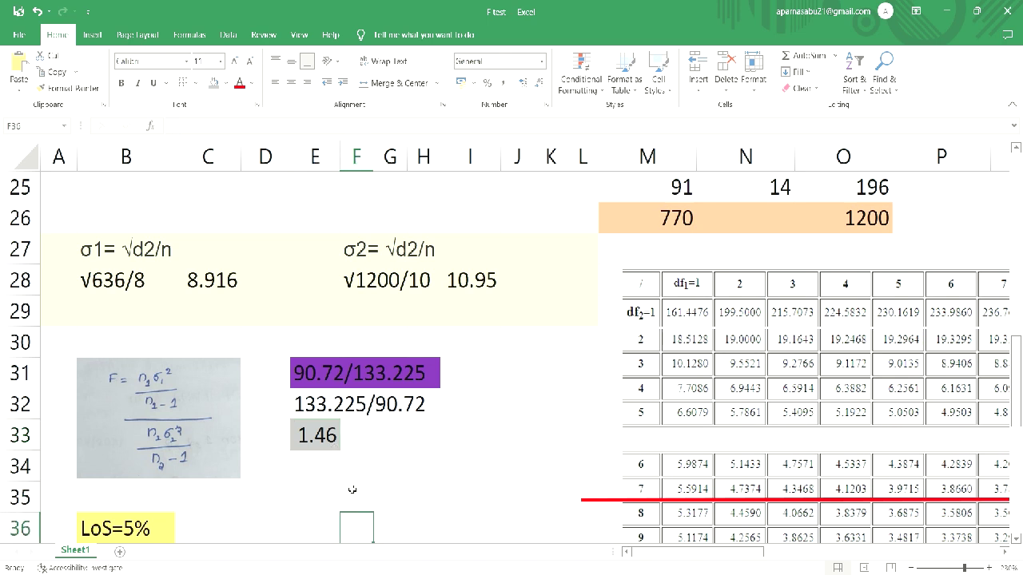
{"action": "key", "text": "Return"}
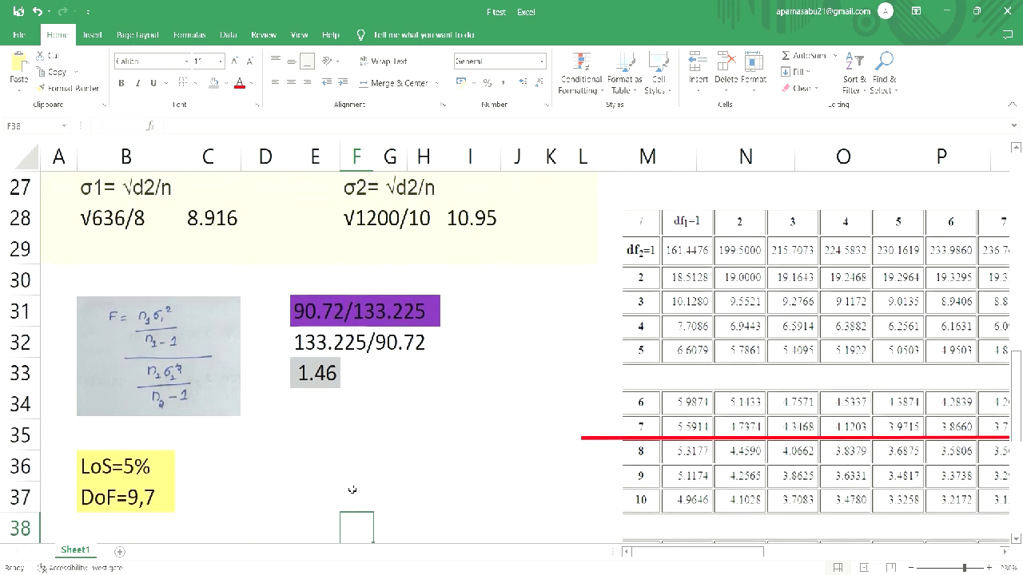
{"action": "left_click", "coordinate": [151, 477]}
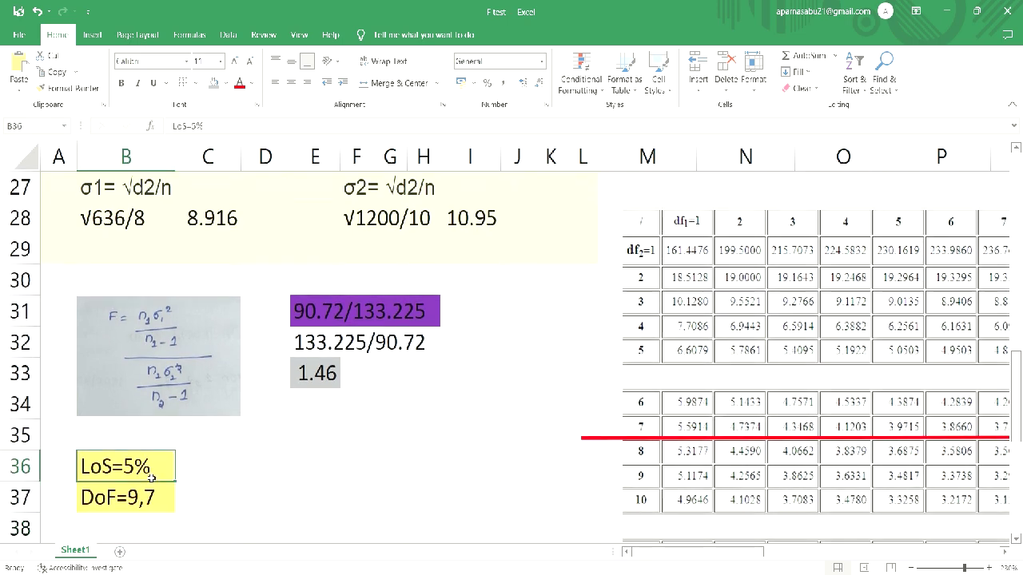
{"action": "left_click", "coordinate": [146, 496]}
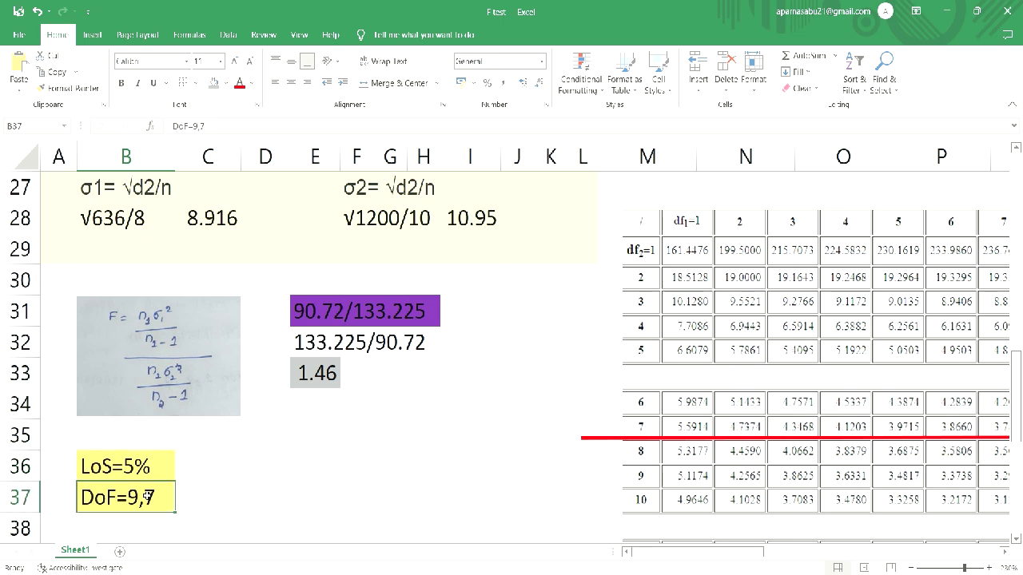
{"action": "left_click", "coordinate": [206, 497]}
{"action": "left_click", "coordinate": [271, 489]}
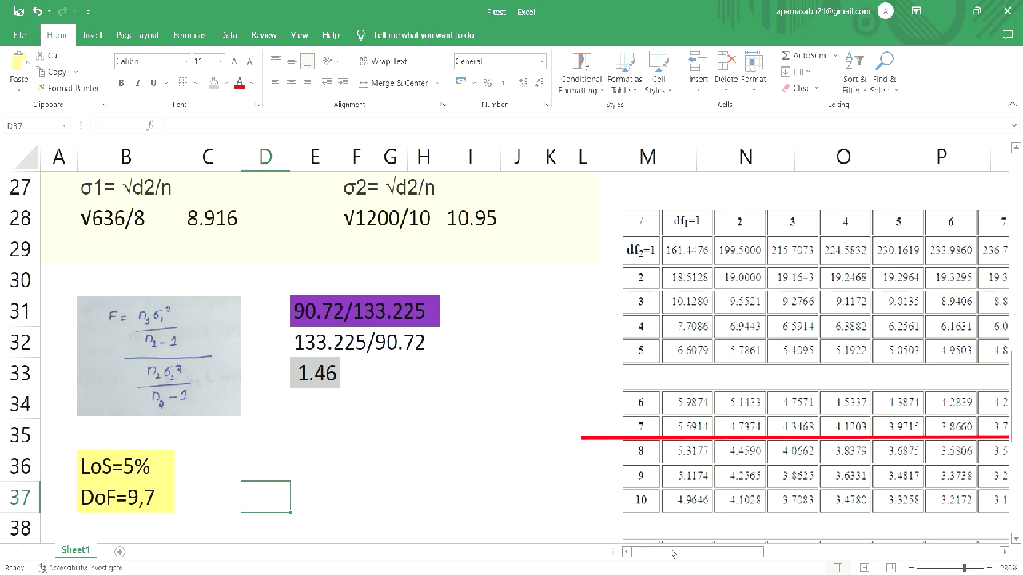
{"action": "left_click_drag", "start_coordinate": [673, 553], "coordinate": [719, 553]}
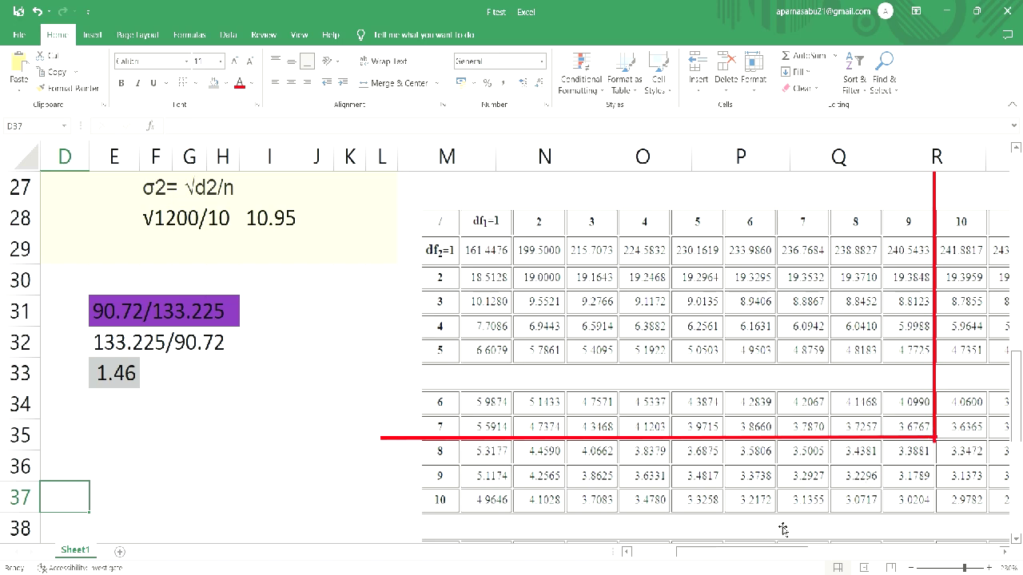
{"action": "left_click_drag", "start_coordinate": [747, 555], "coordinate": [703, 555]}
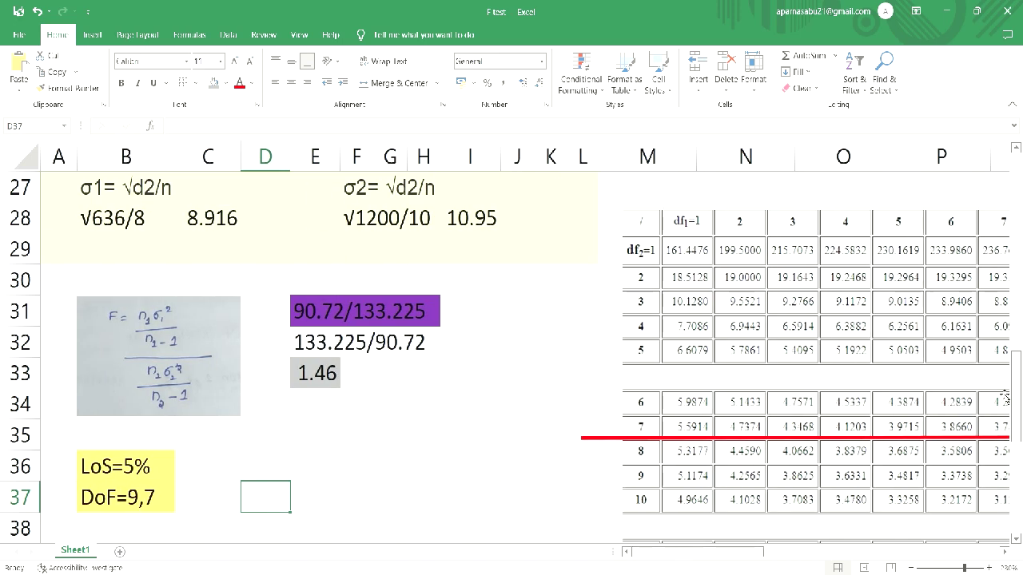
Compare the computed F value in E33 with the table value in row 39 and the conclusion in row 40.
{"action": "scroll", "coordinate": [302, 475], "scroll_direction": "down", "scroll_amount": 1}
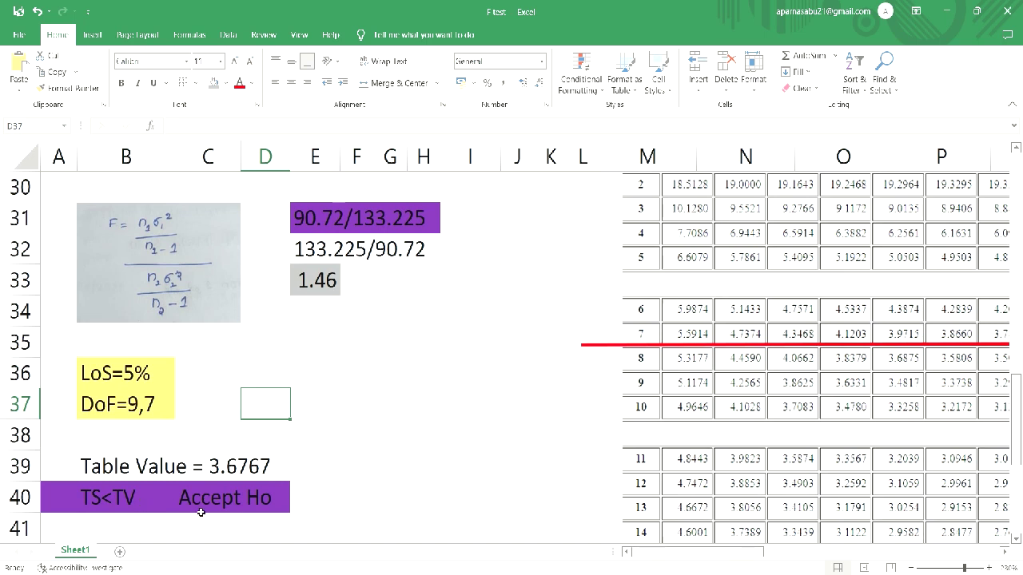
{"action": "left_click", "coordinate": [346, 285]}
{"action": "left_click", "coordinate": [330, 280]}
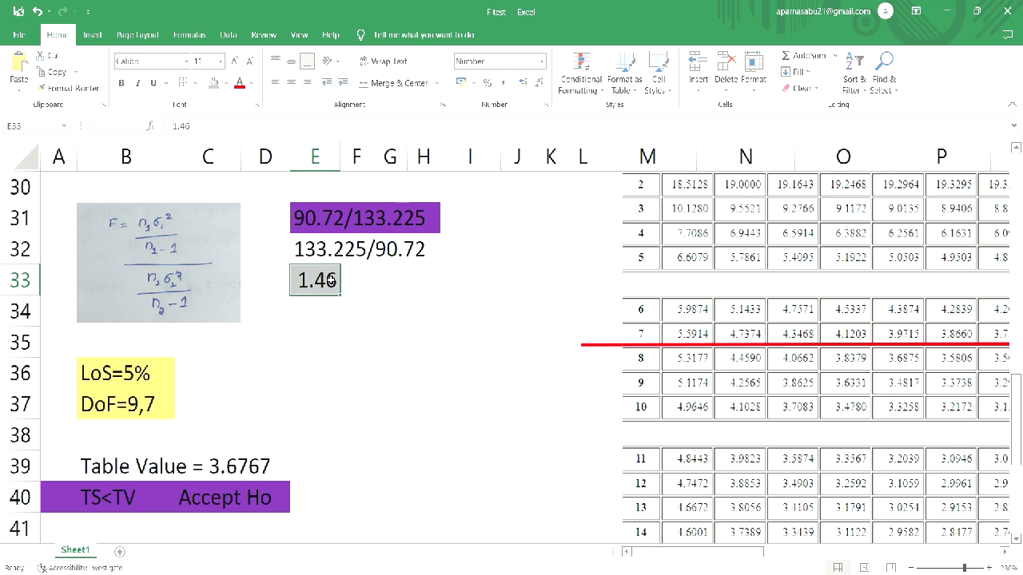
{"action": "left_click", "coordinate": [257, 467]}
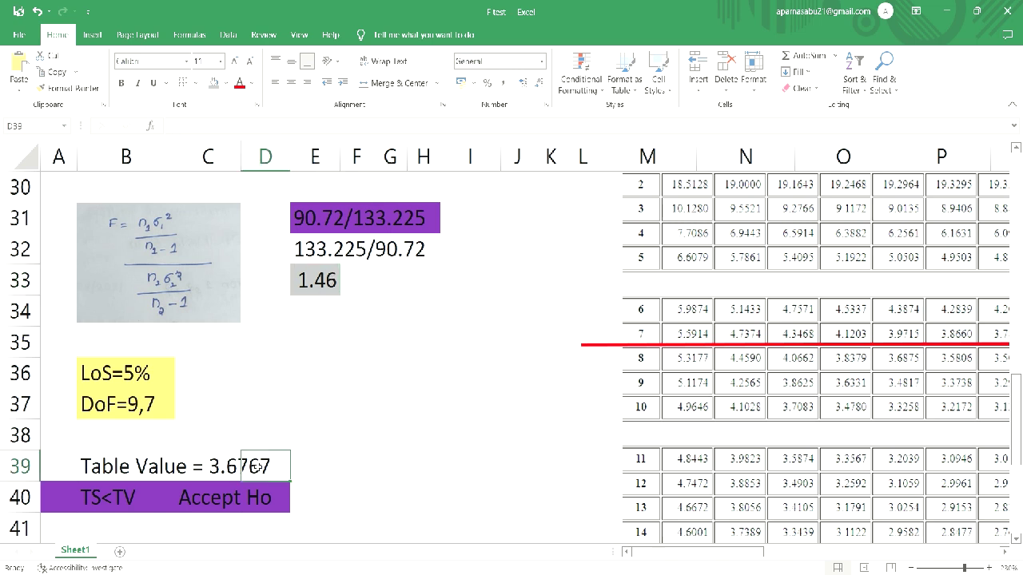